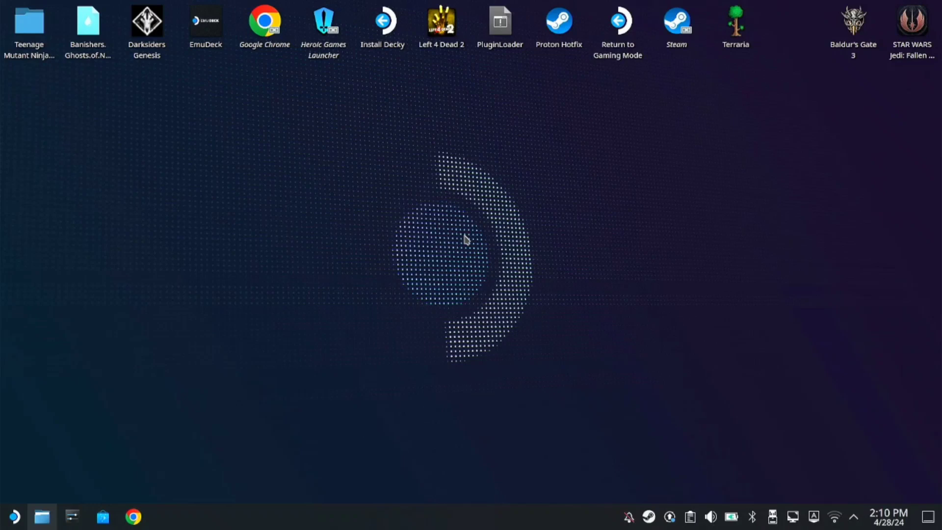
- Search Discover for YUZU and install the yuzu Nintendo Switch emulator
left_click(103, 517)
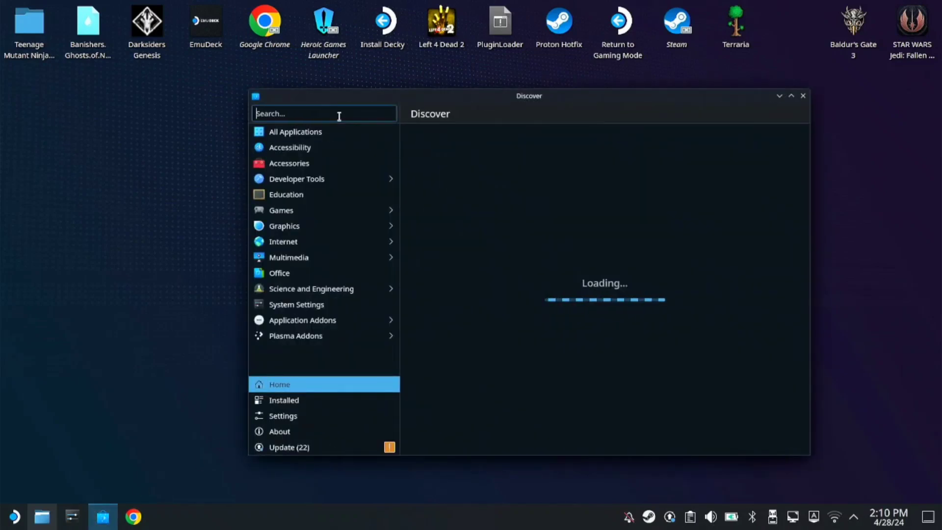
type("YUZU")
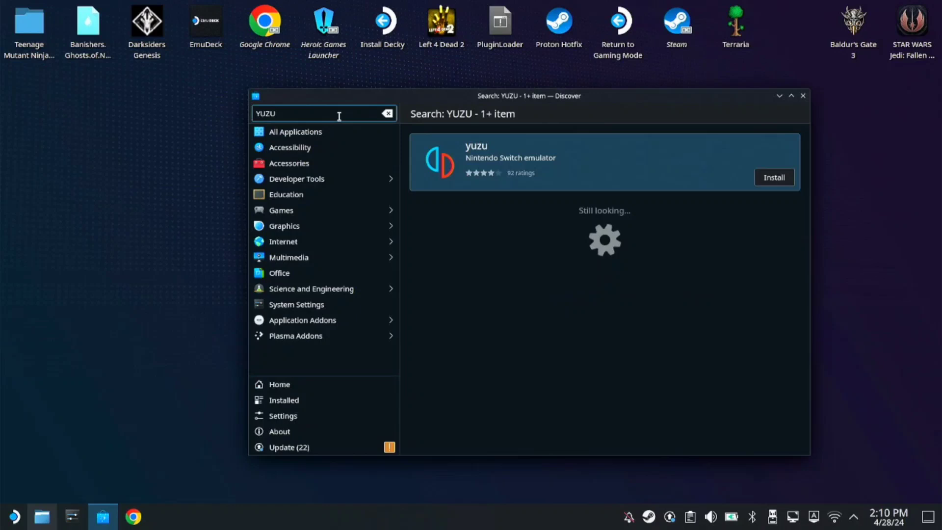
left_click(770, 181)
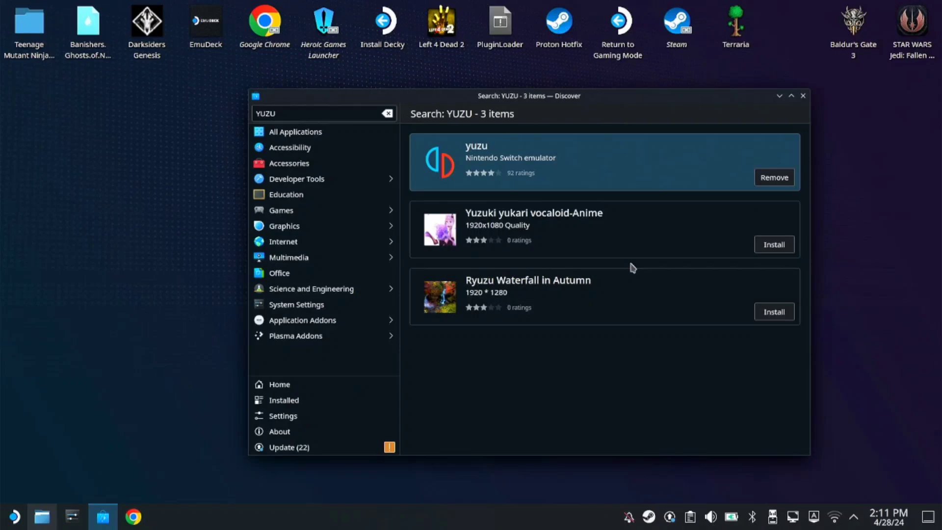
- Launch yuzu from its Discover page and dismiss the missing encryption keys warning
left_click(499, 163)
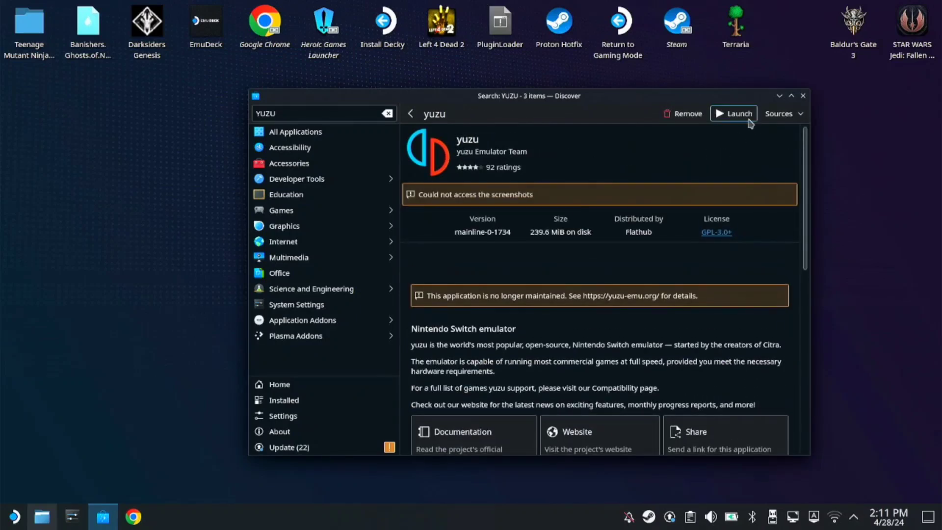
left_click(749, 121)
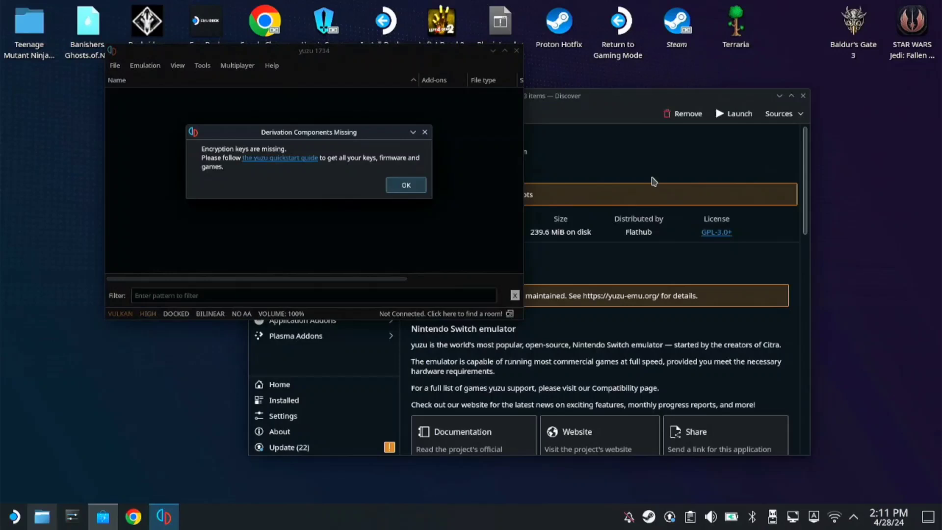
left_click(780, 96)
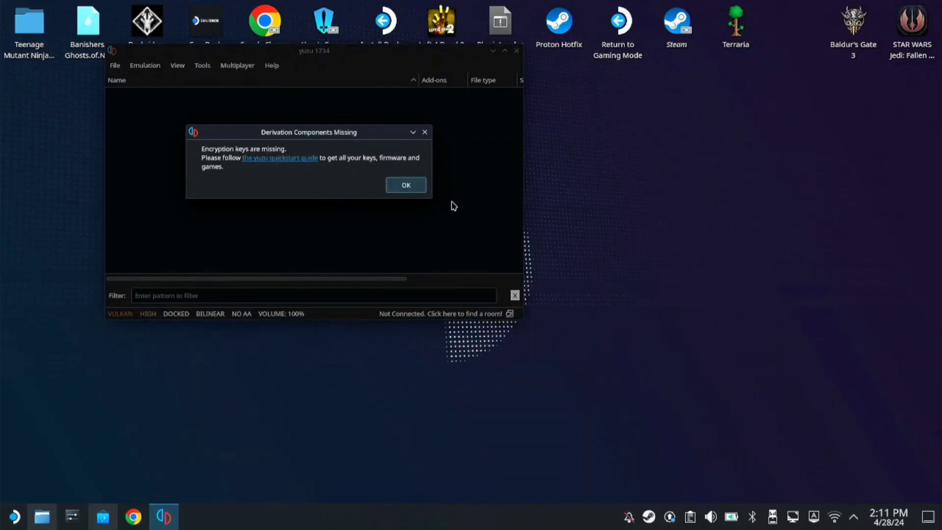
left_click(407, 185)
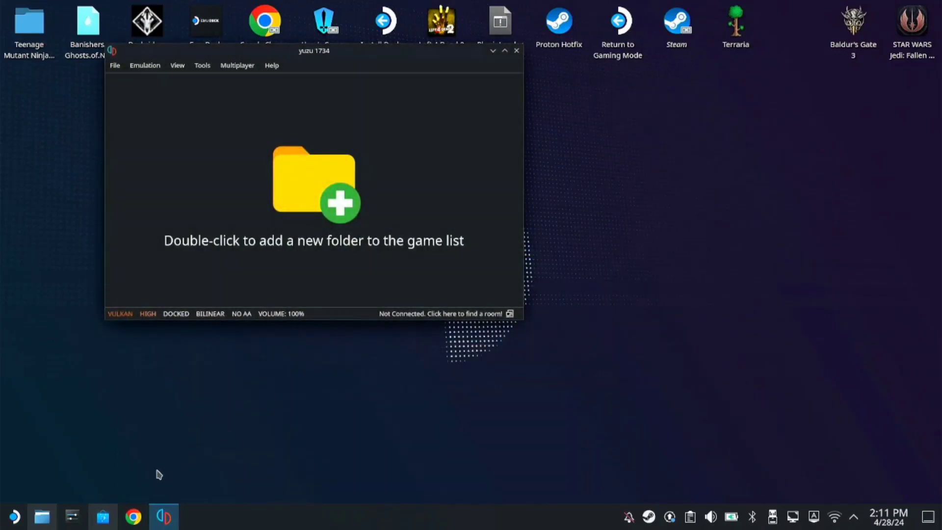
- Open Dolphin to Downloads, showing the Firmware and Keys folders
left_click(42, 517)
left_click(739, 184)
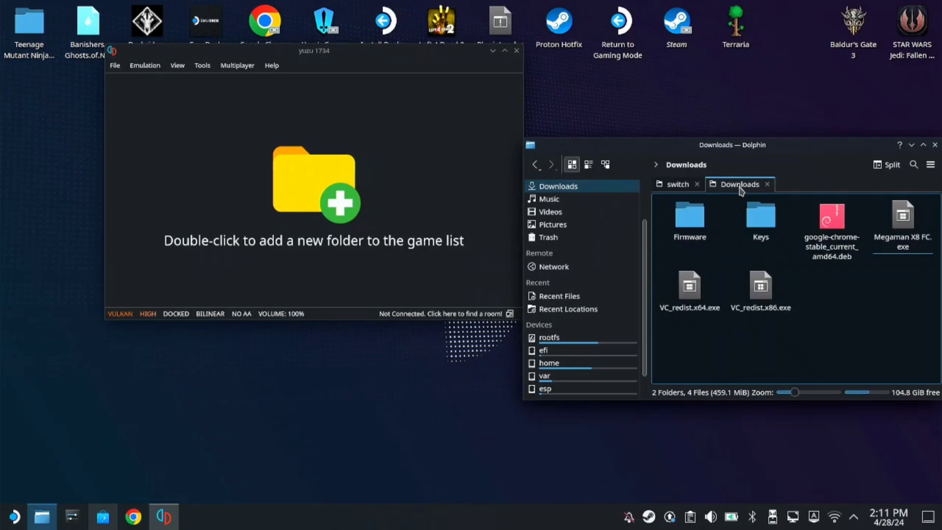
left_click(690, 219)
left_click(764, 238)
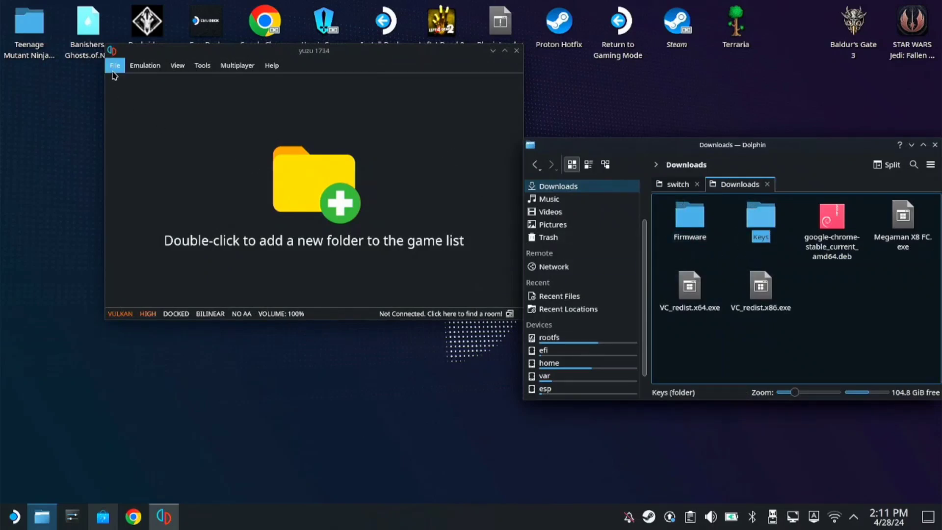
- Open yuzu's data folder via File > Open yuzu Folder and enter its keys folder
left_click(115, 66)
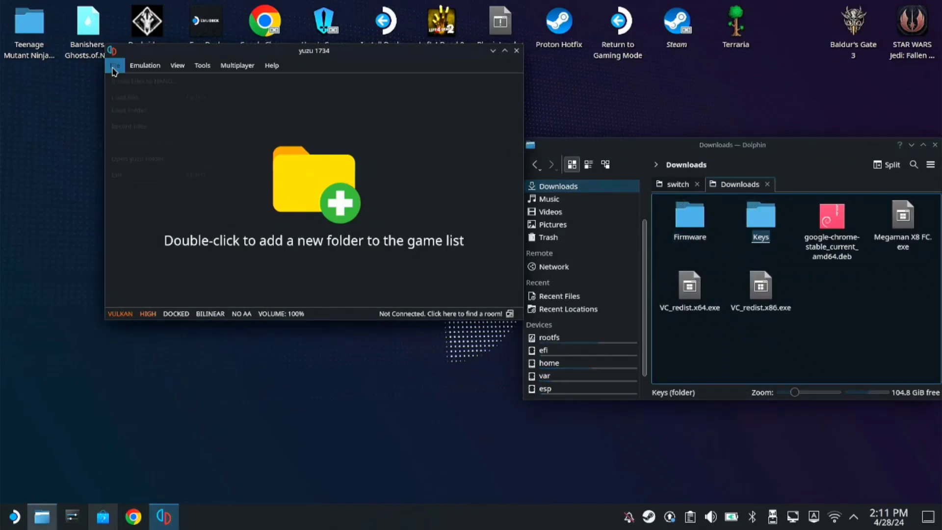
left_click(132, 159)
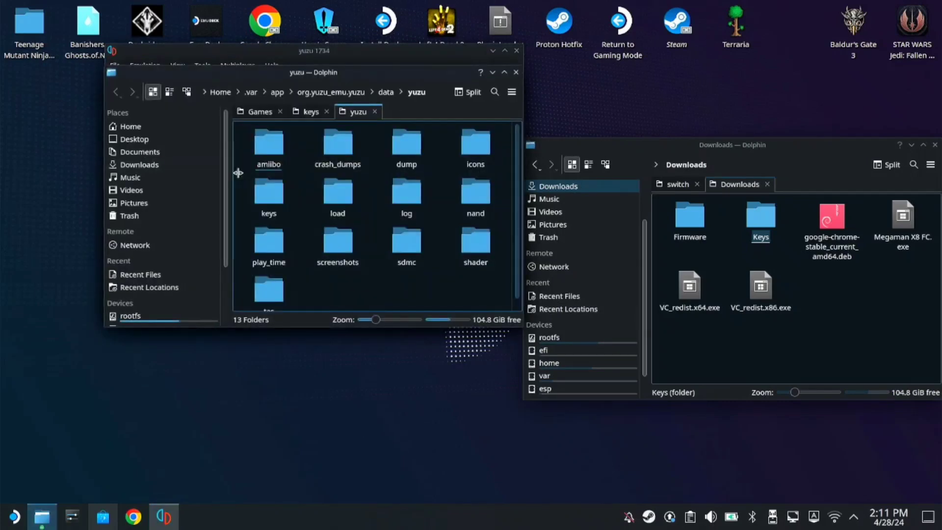
double_click(268, 206)
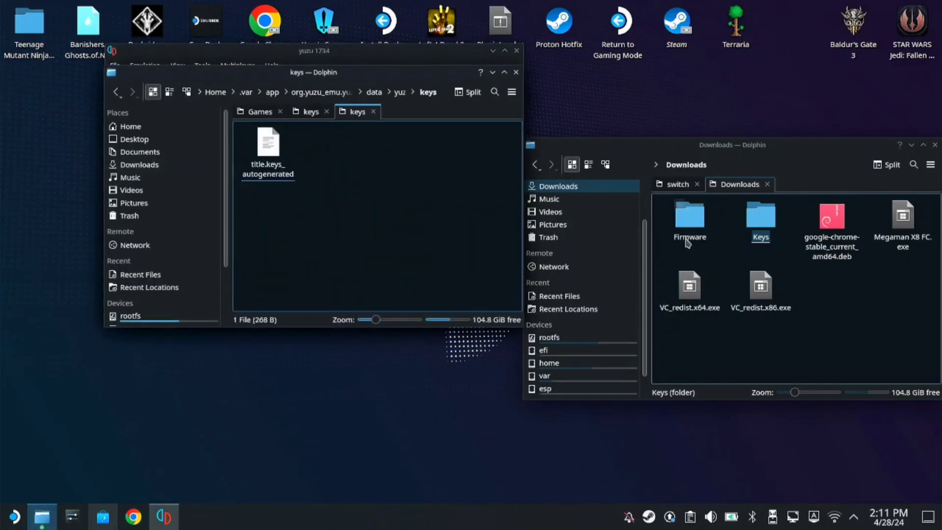
- Paste prod.keys and title.keys from Downloads/Keys into yuzu's keys folder
double_click(760, 218)
left_click(689, 235)
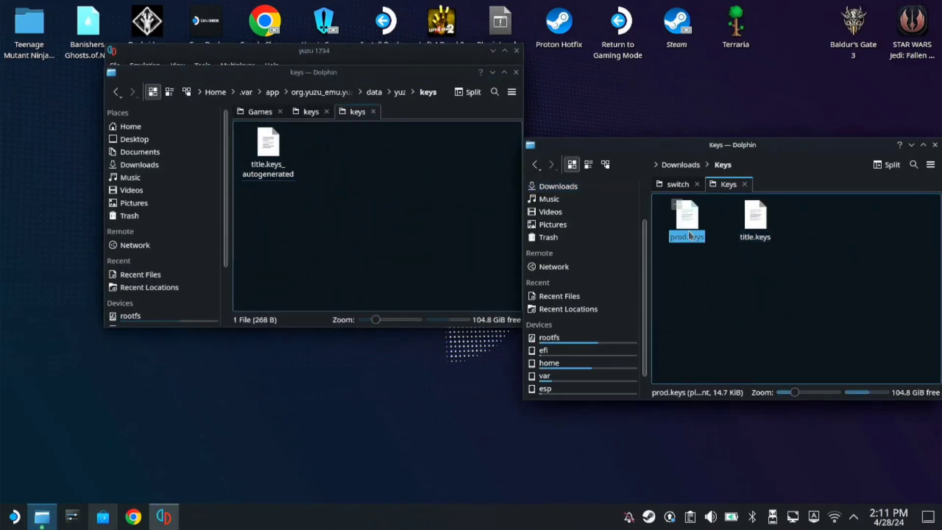
left_click(756, 234, "ctrl")
left_click(405, 198)
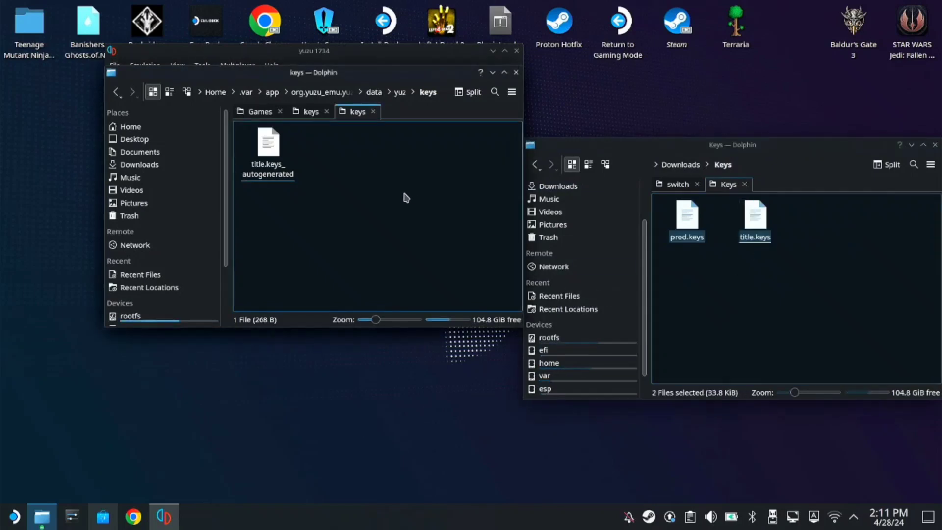
key("ctrl+v")
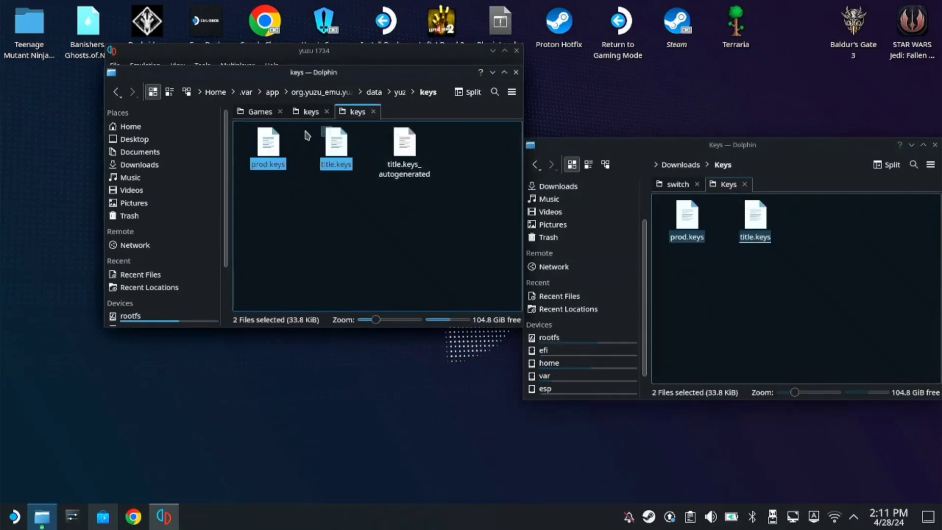
- Navigate yuzu's data folder to nand/system/Contents/registered
left_click(399, 94)
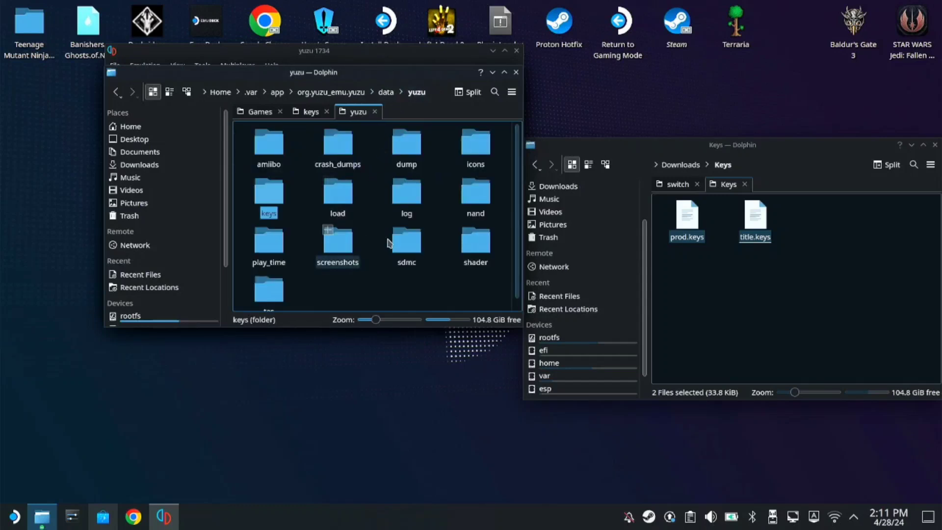
left_click(478, 192)
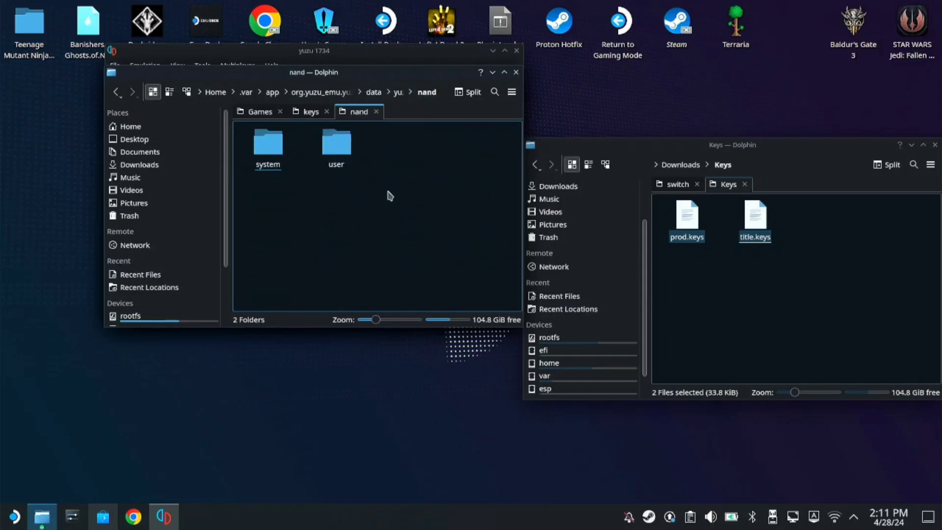
left_click(268, 145)
left_click(269, 145)
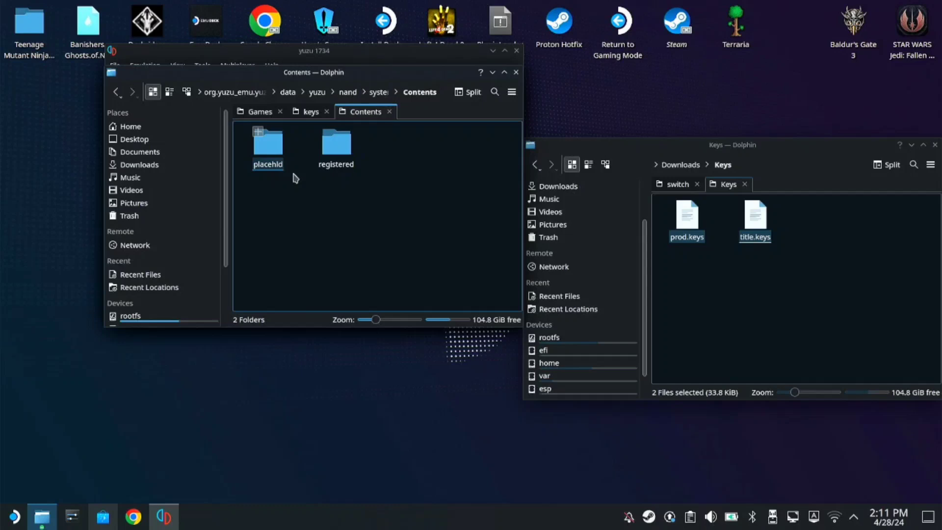
left_click(337, 145)
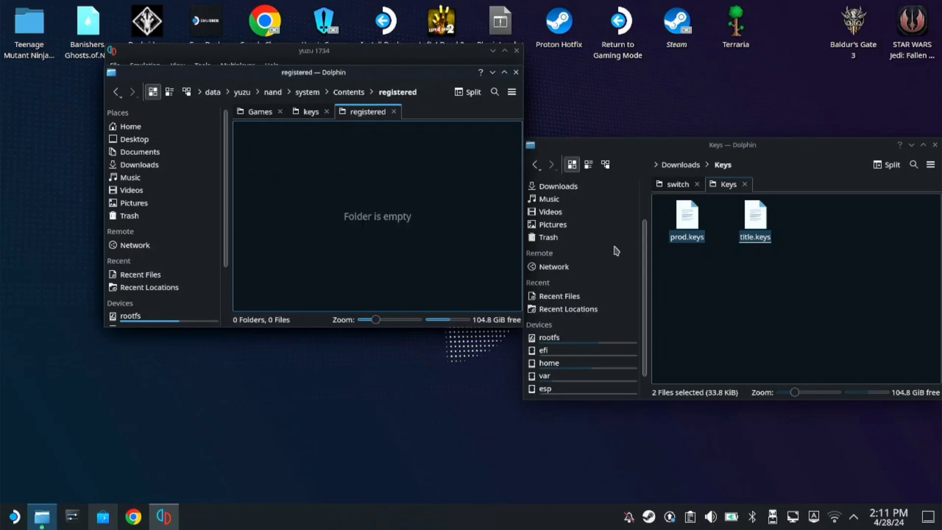
- Select all 229 files in Downloads/Firmware and paste them into the registered folder
left_click(681, 164)
left_click(693, 223)
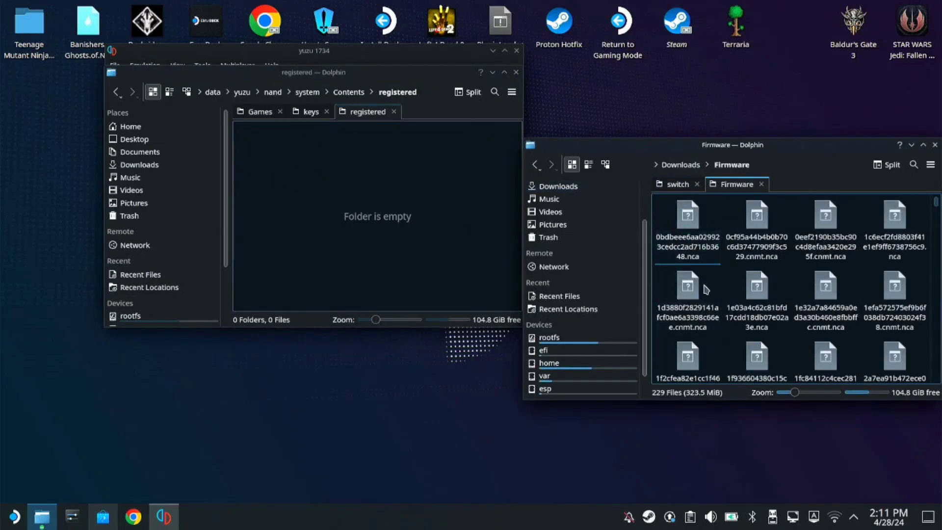
key("ctrl+a")
left_click(365, 211)
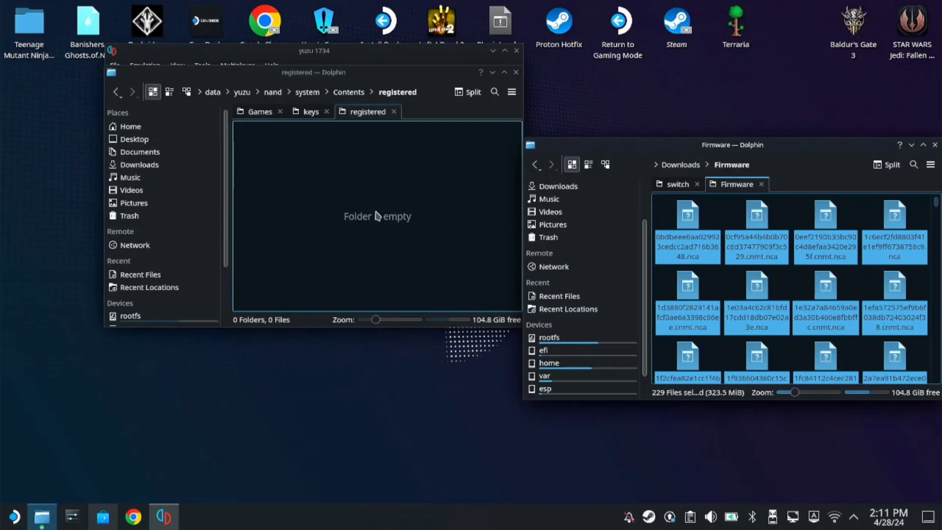
key("ctrl+v")
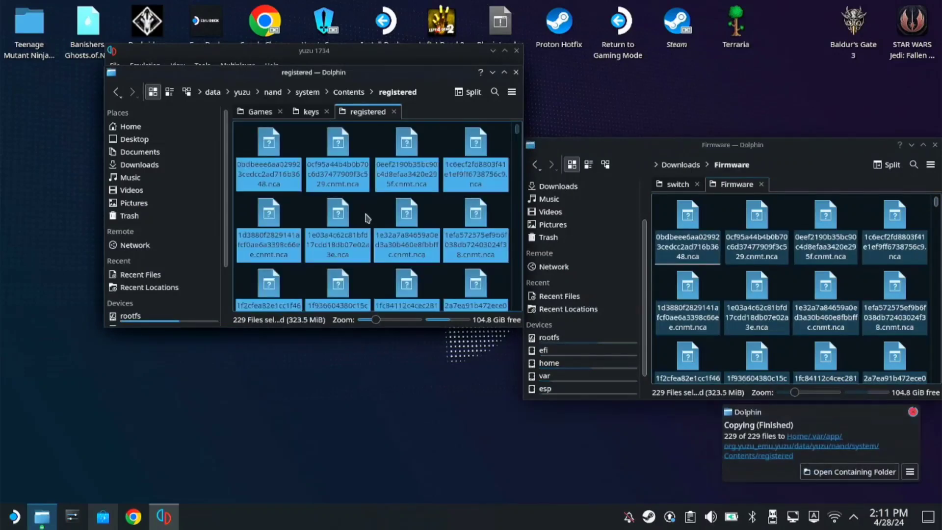
left_click(493, 72)
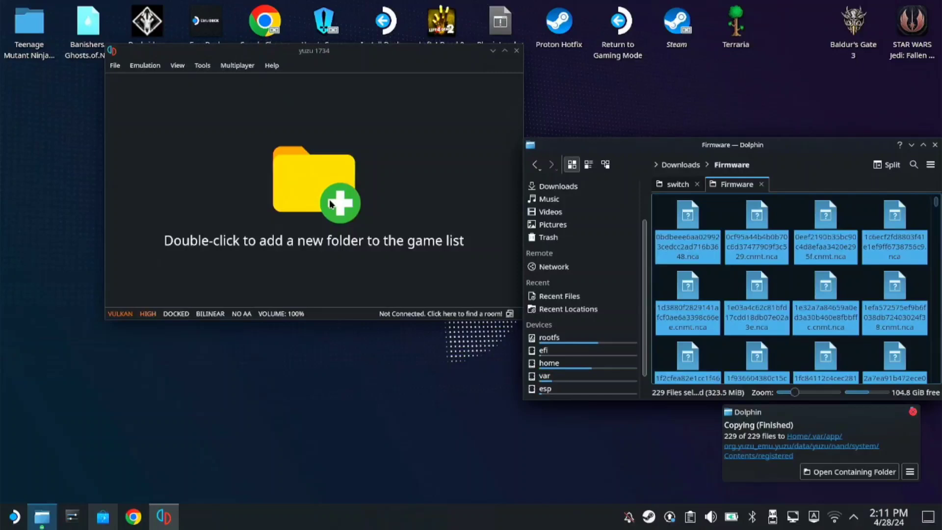
- Start adding a yuzu game directory, confirming the switch folder holds Super Mario Bros. Wonder
left_click(309, 189)
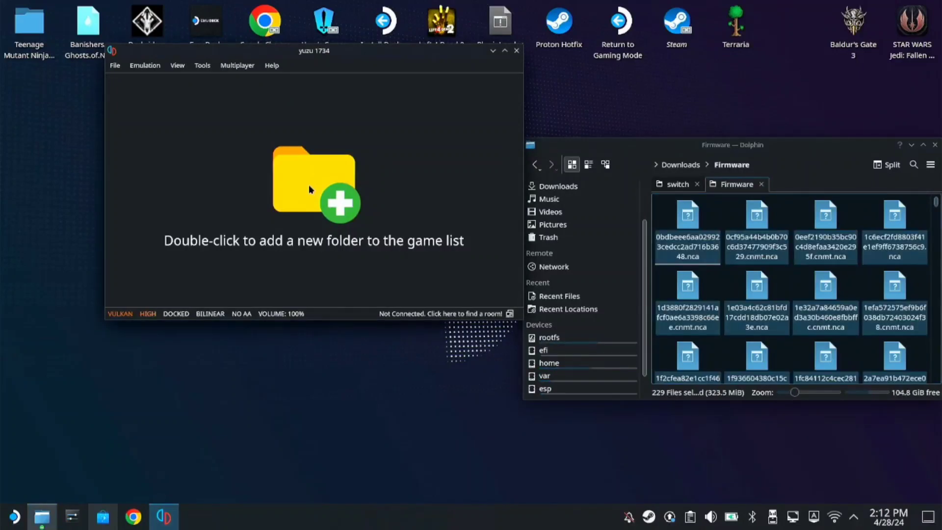
double_click(330, 202)
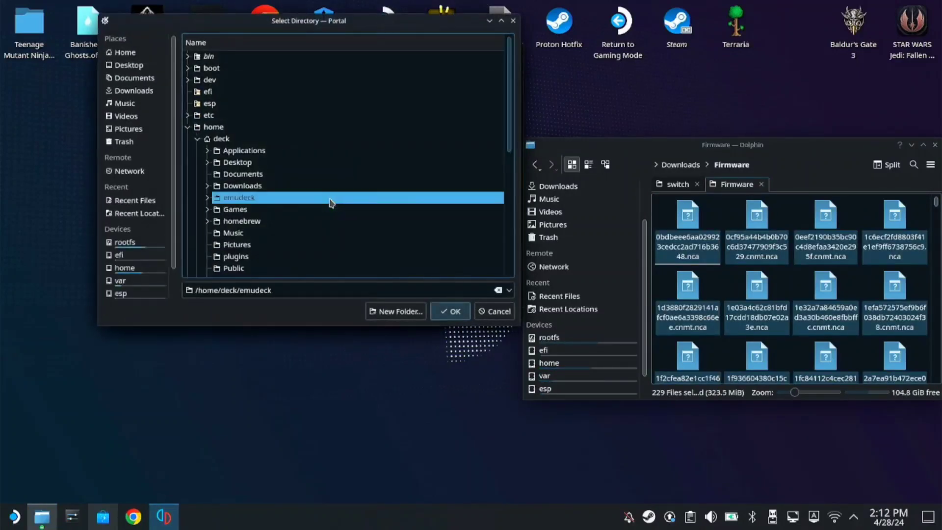
left_click(682, 185)
left_click(687, 220)
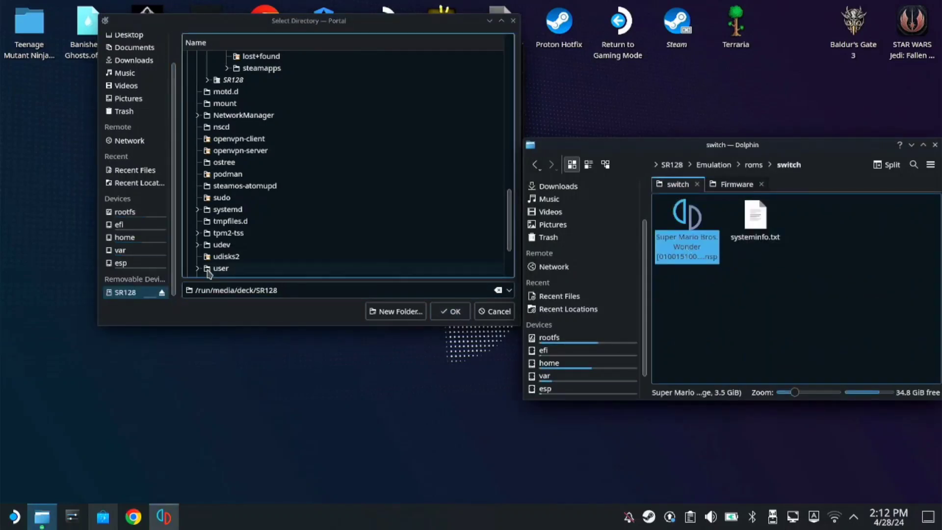
scroll(221, 234, "down", 1)
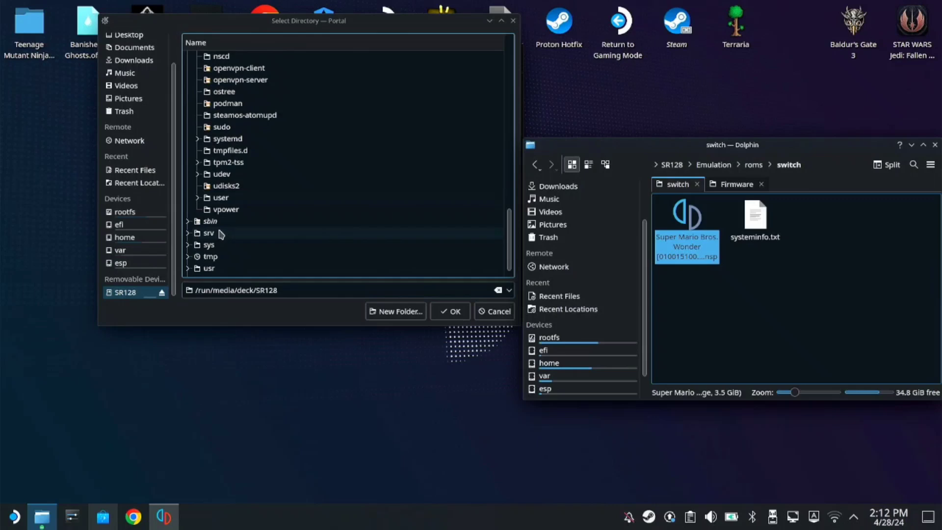
scroll(227, 225, "up", 1)
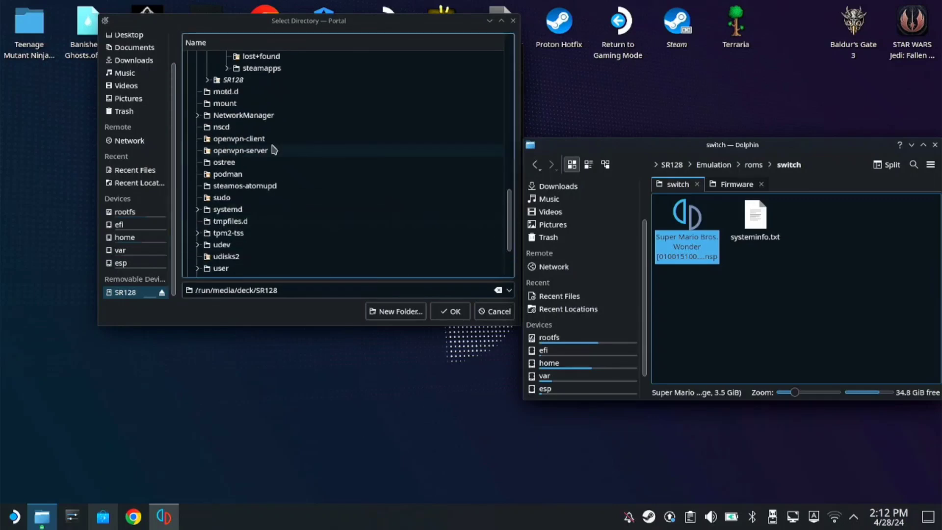
scroll(260, 157, "up", 2)
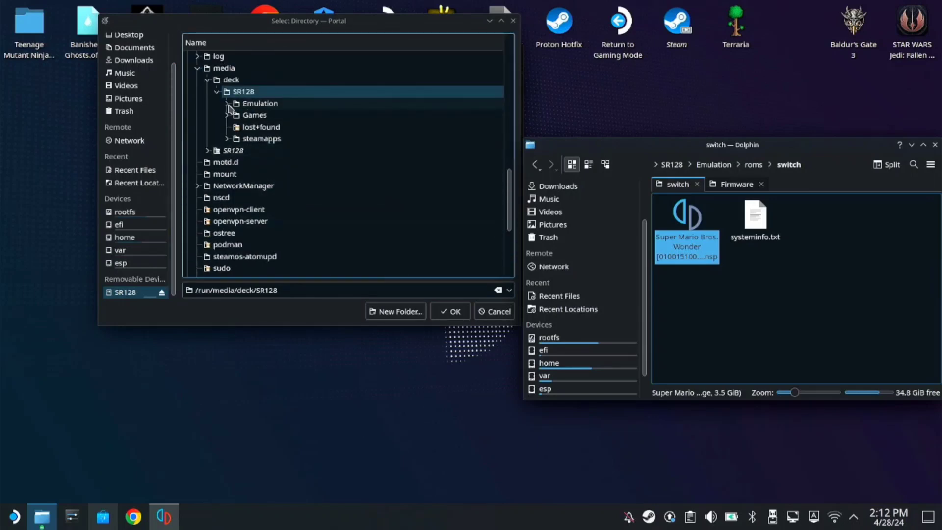
- Choose /run/media/deck/SR128/Emulation/roms/switch as the game directory, then close yuzu
left_click(227, 104)
left_click(237, 139)
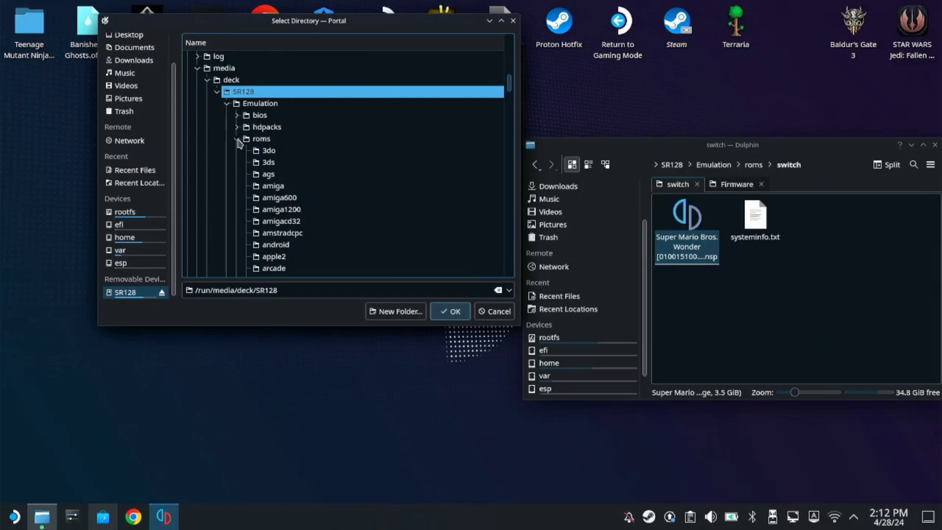
scroll(282, 206, "down", 8)
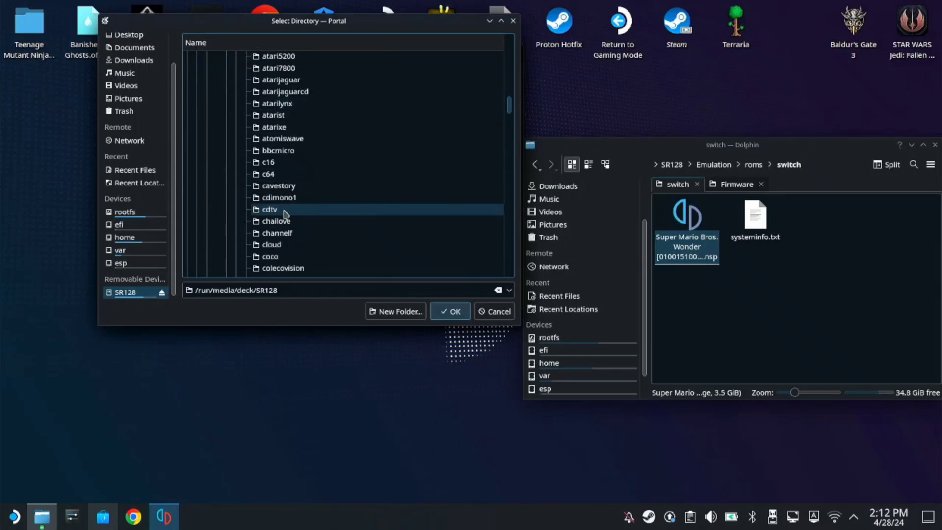
scroll(286, 214, "down", 20)
left_click(273, 127)
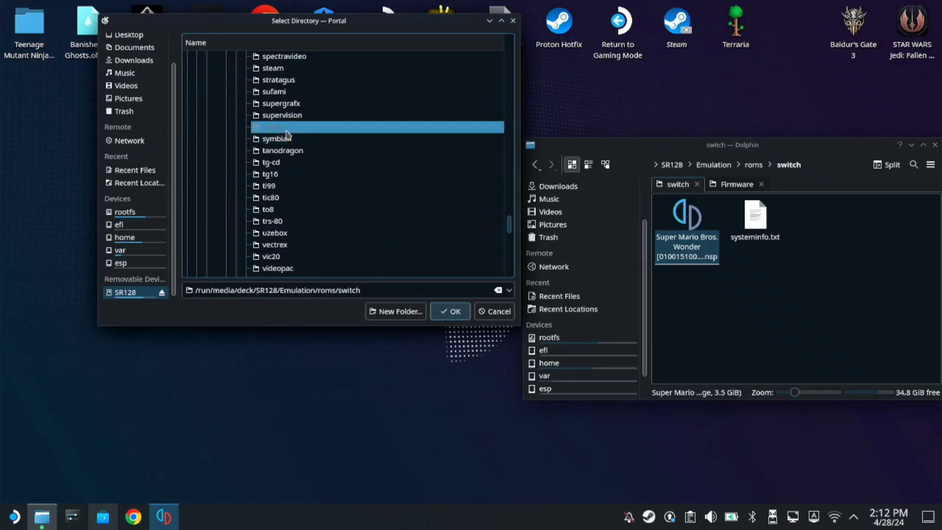
left_click(449, 312)
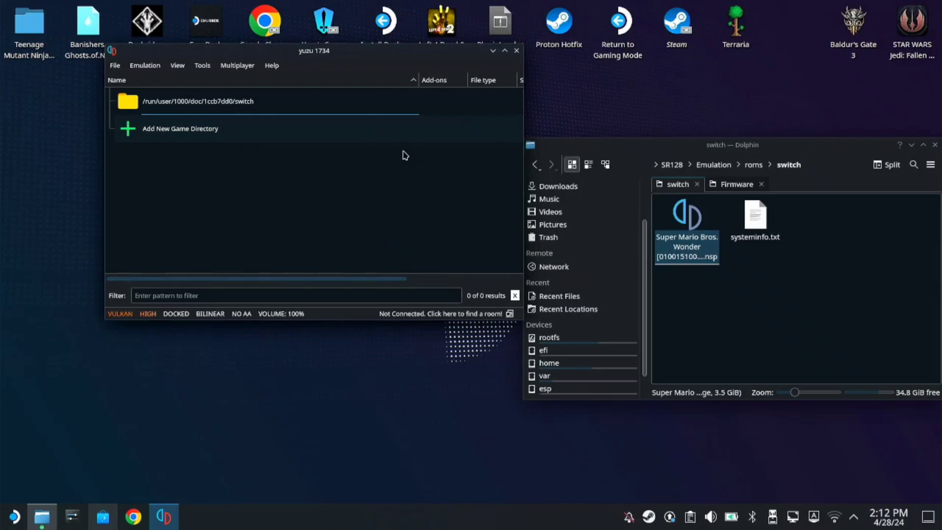
left_click(515, 53)
- Relaunch yuzu from a launcher search for YUZU and select Super Mario Bros. Wonder
left_click(15, 517)
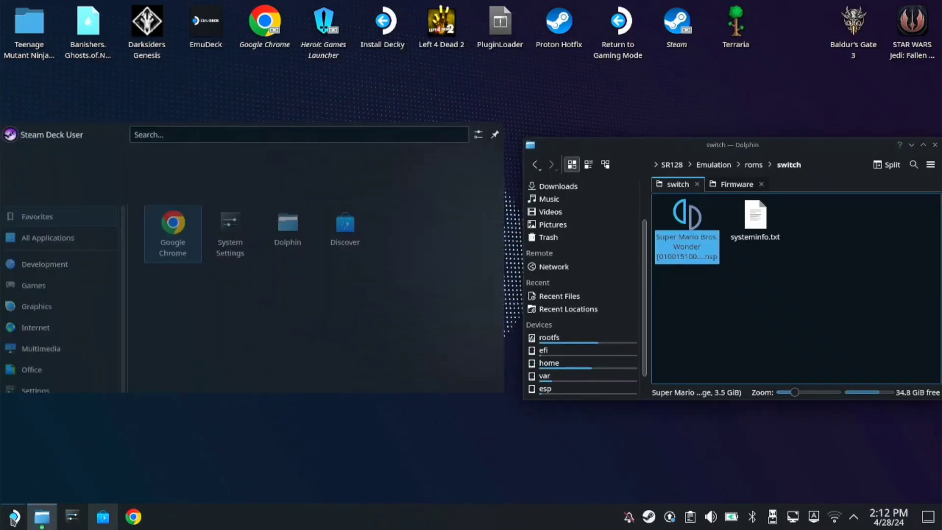
left_click(181, 123)
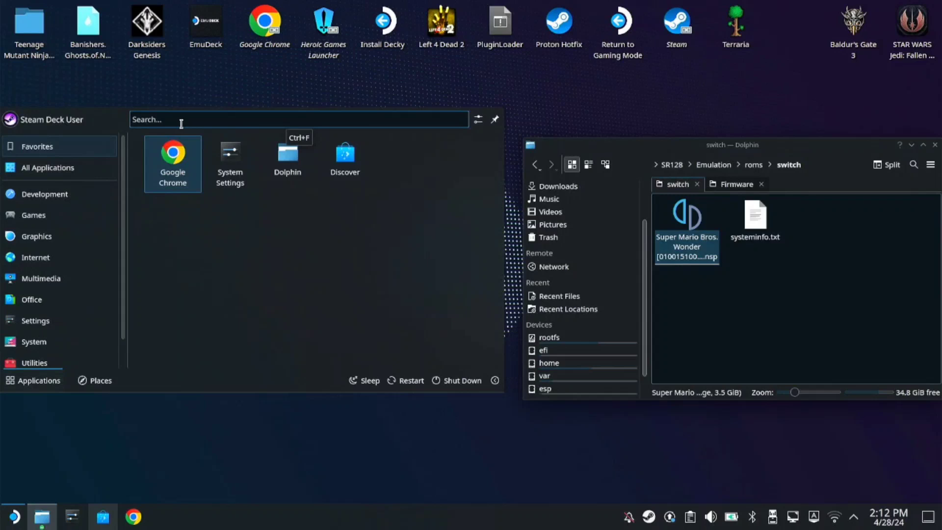
type("YUZU")
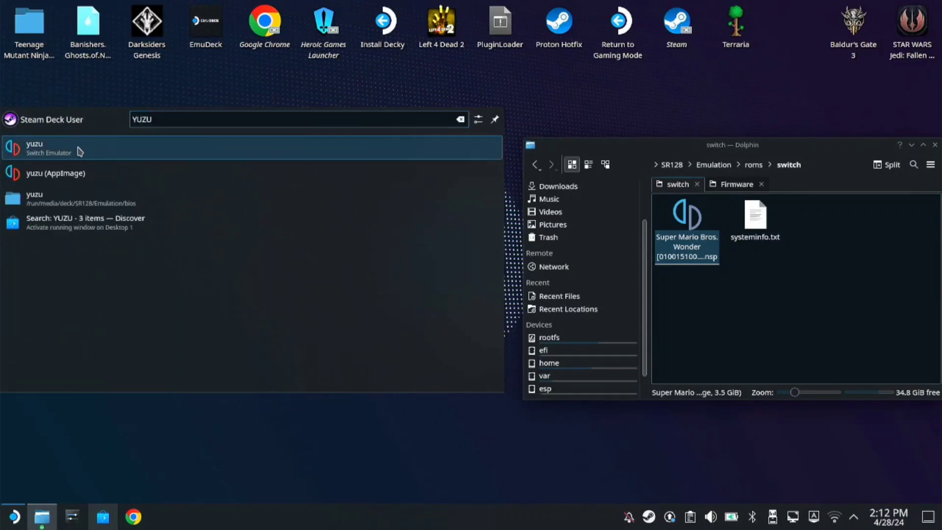
left_click(48, 151)
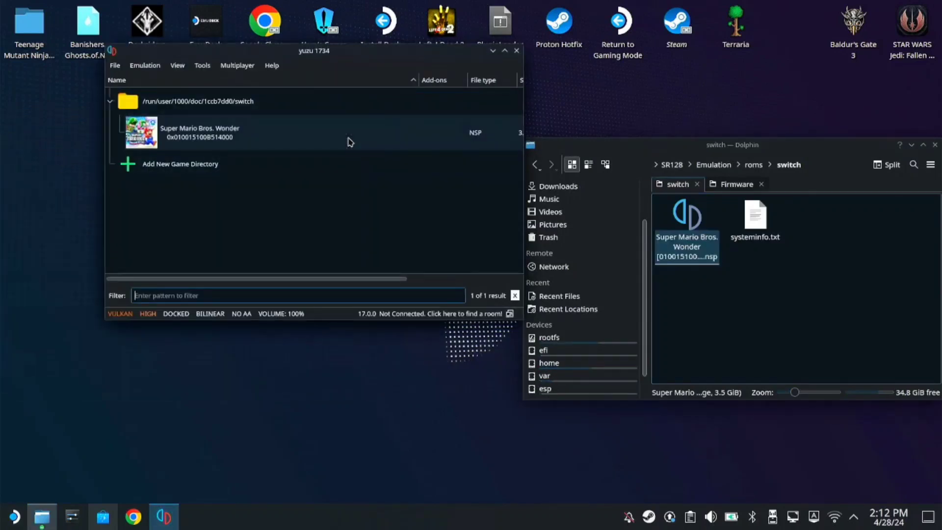
left_click(238, 140)
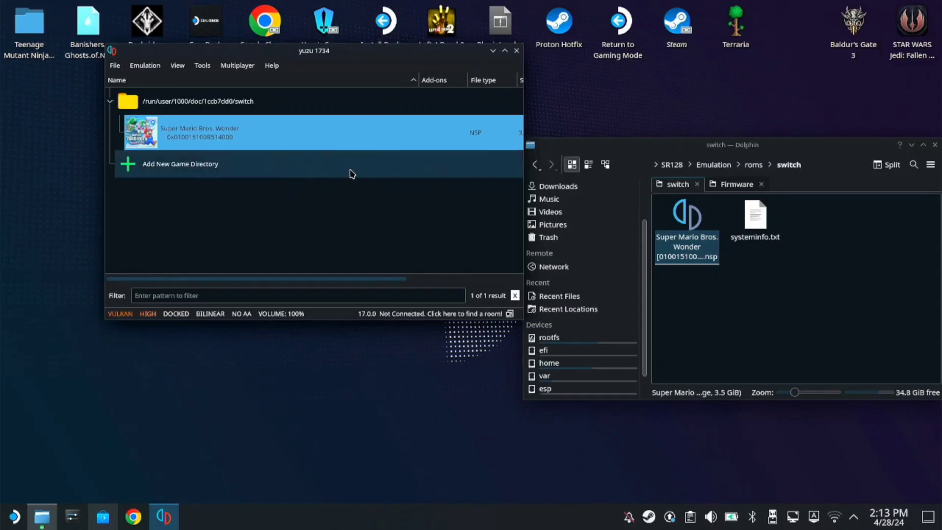
- Minimize yuzu and use Add to Steam on its YUZU launcher search result
left_click(493, 54)
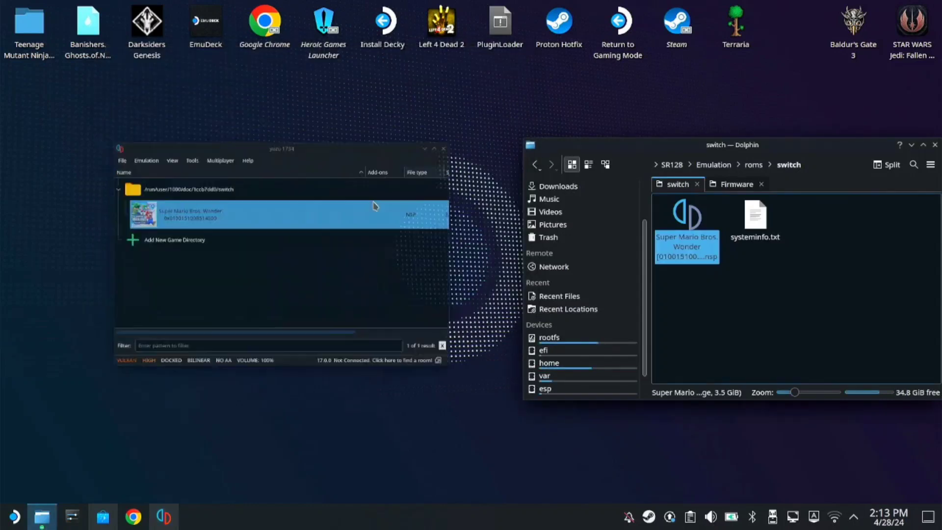
left_click(17, 525)
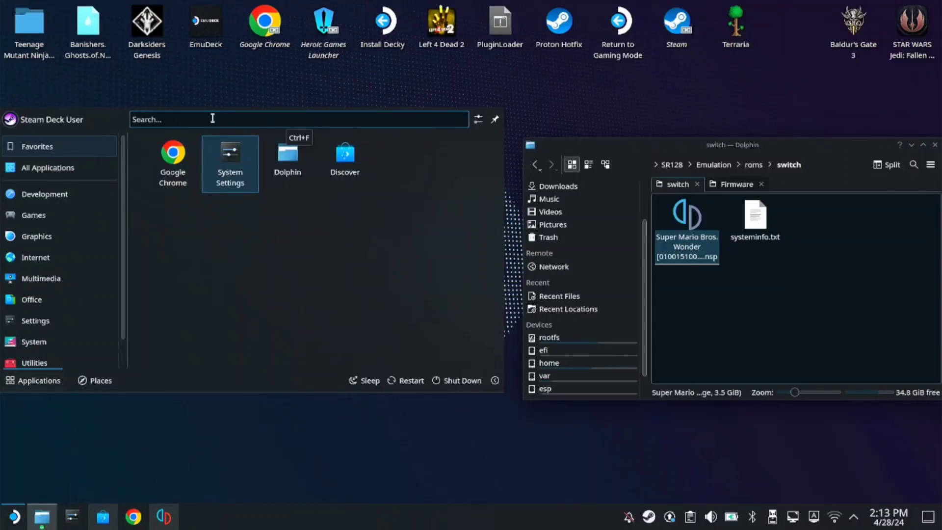
type("YUZU")
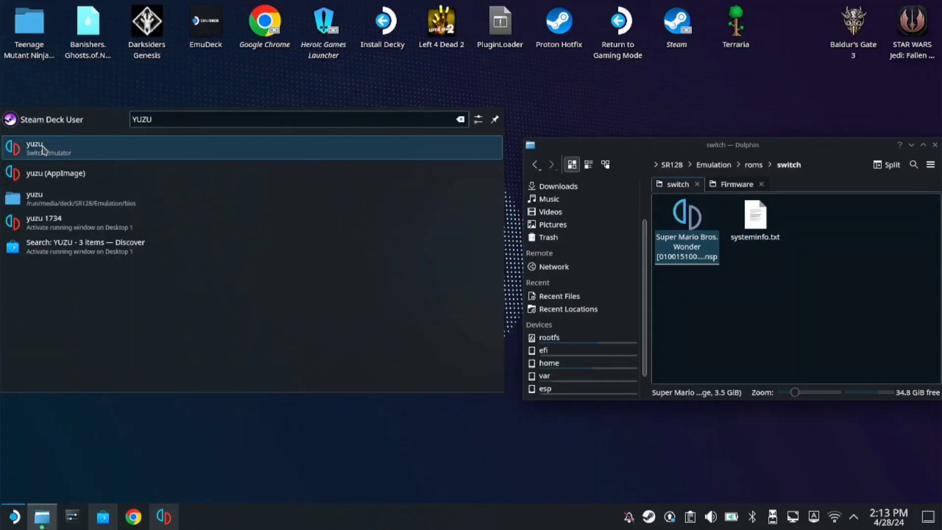
right_click(43, 149)
left_click(83, 199)
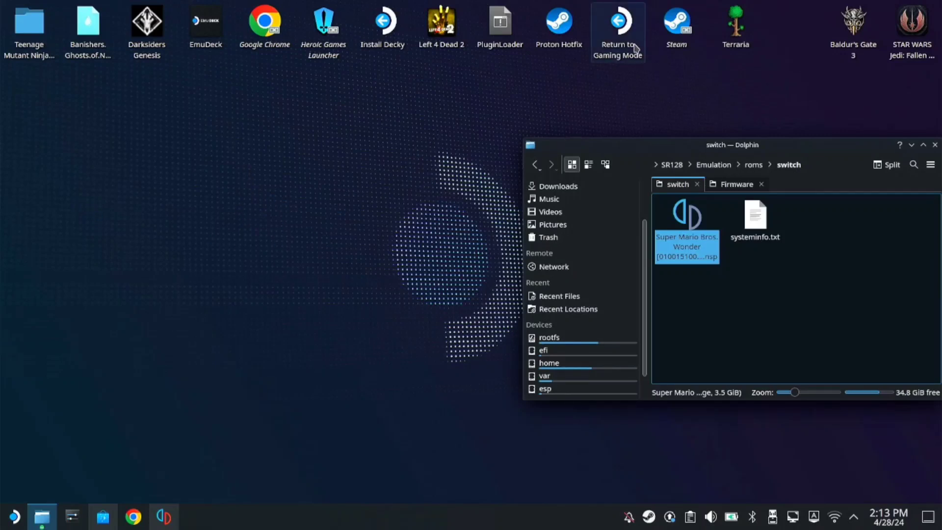
- Back in Gaming Mode, apply the Gamepad with Mouse Trackpad layout to yuzu's controller
left_click(620, 44)
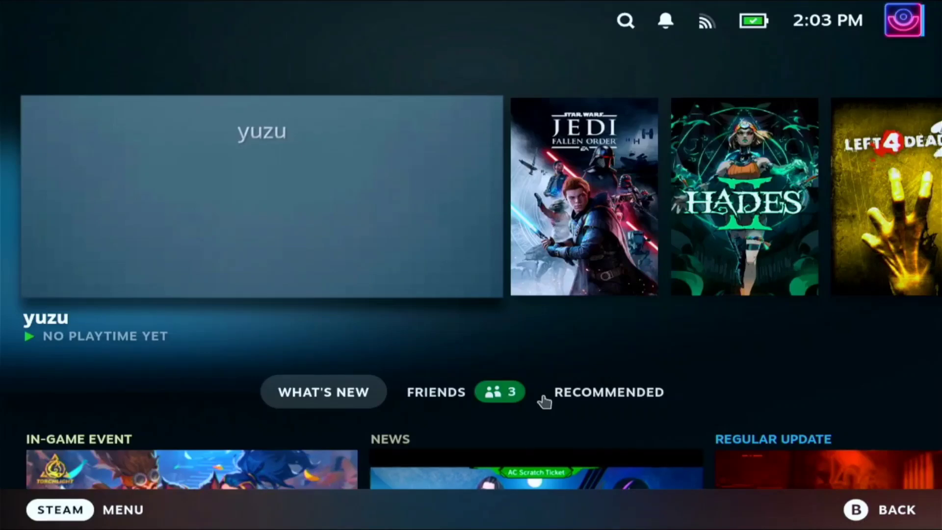
left_click(356, 233)
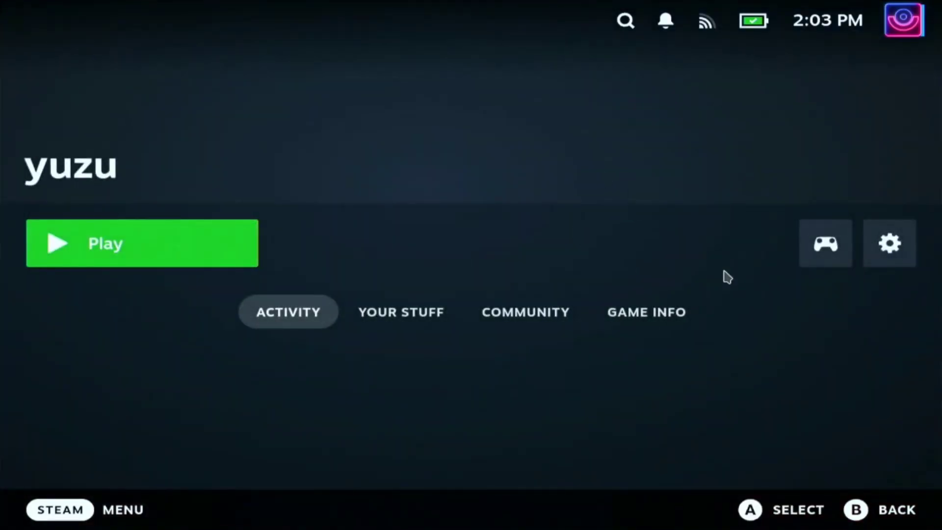
left_click(827, 262)
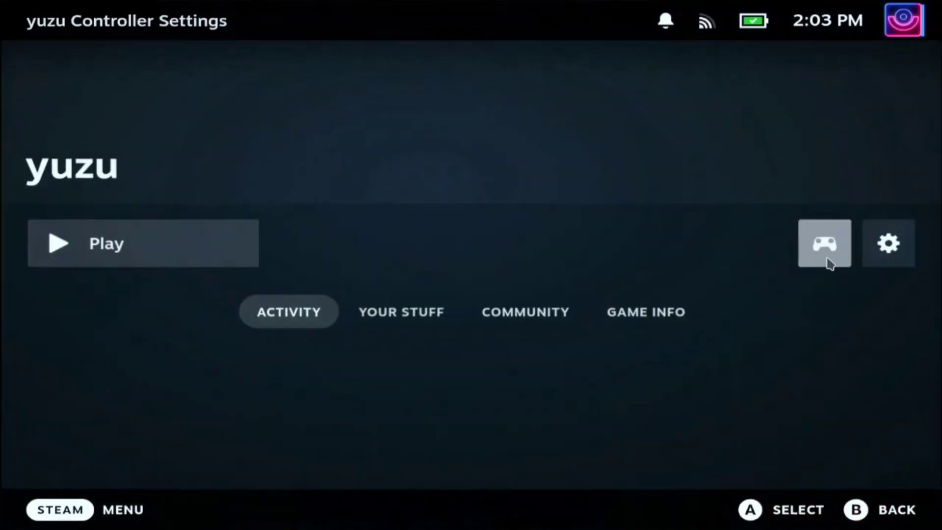
left_click(552, 128)
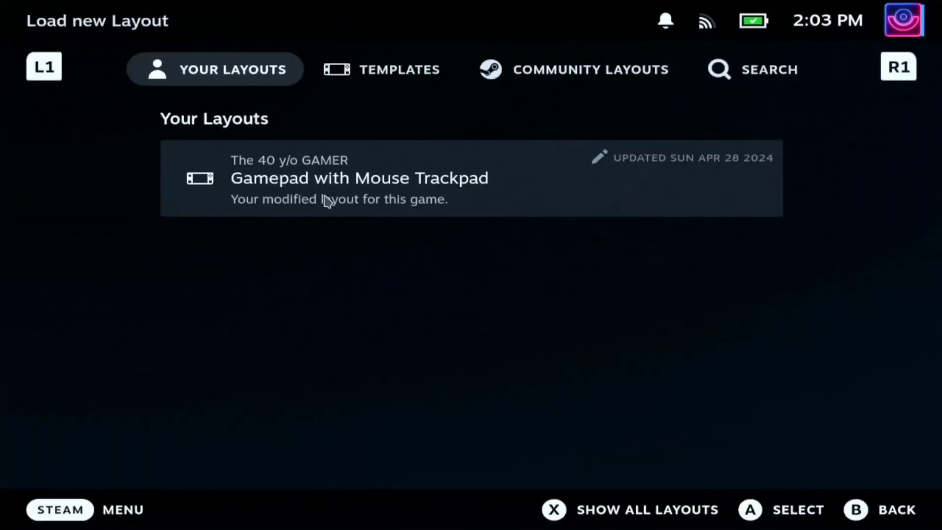
left_click(383, 197)
left_click(711, 513)
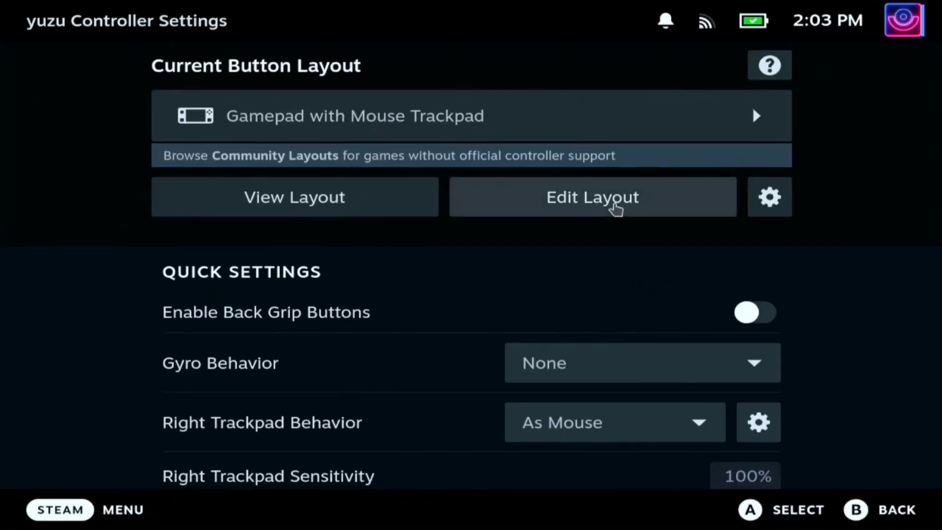
- Set Right Trackpad Click to Left Mouse Click and review the Left Trackpad bindings
left_click(616, 206)
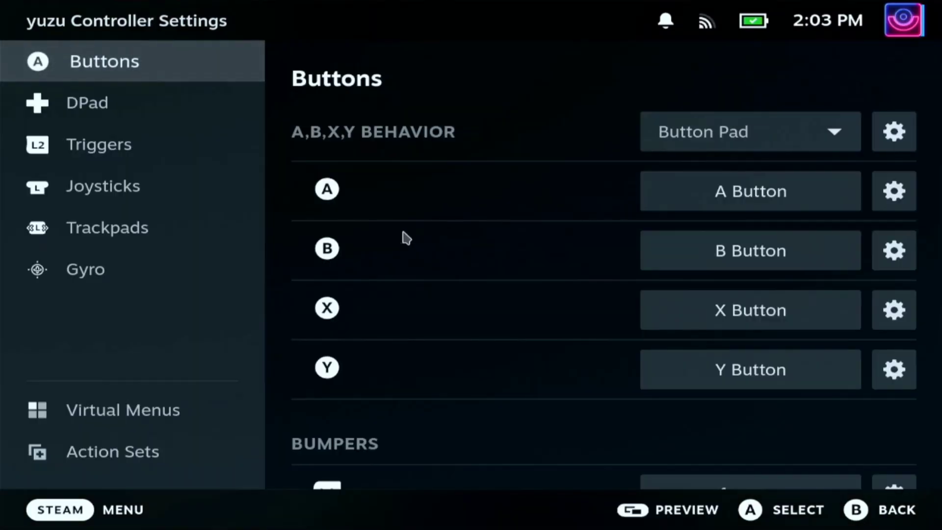
left_click(139, 227)
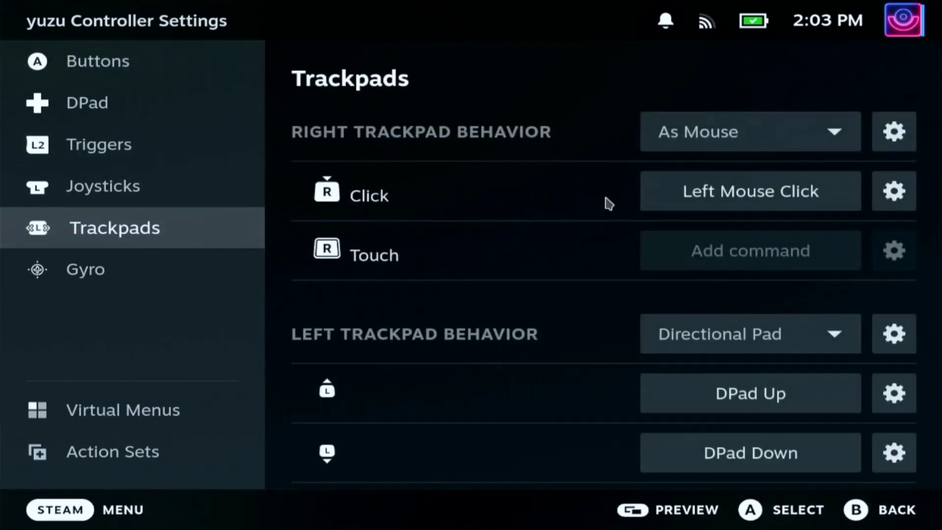
left_click(736, 201)
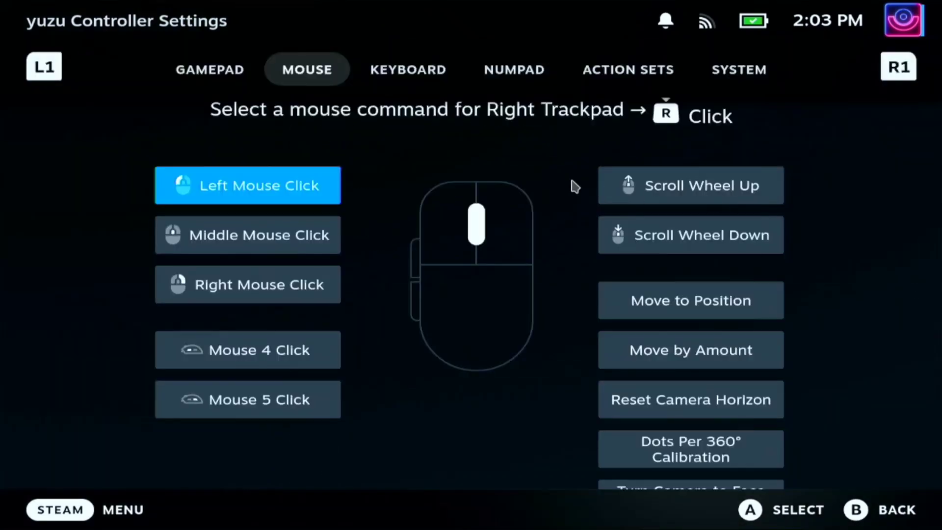
left_click(219, 185)
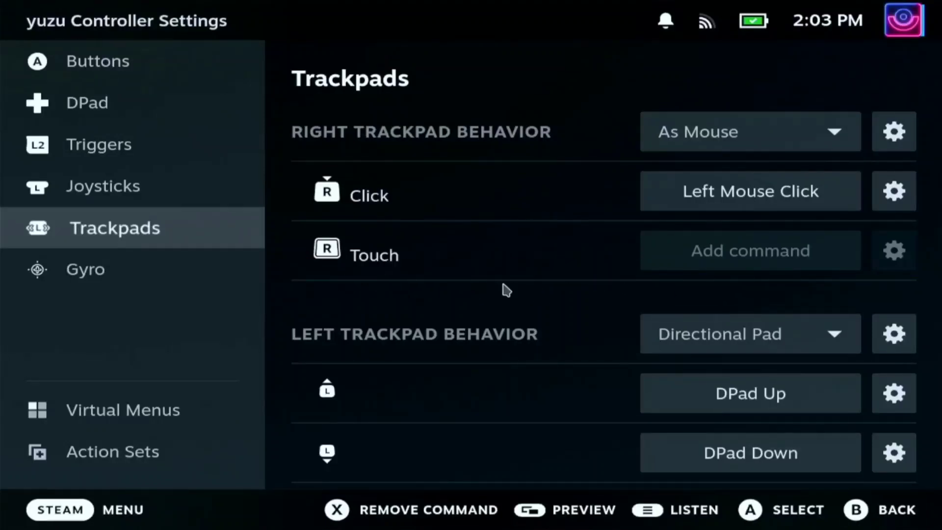
scroll(503, 287, "down", 6)
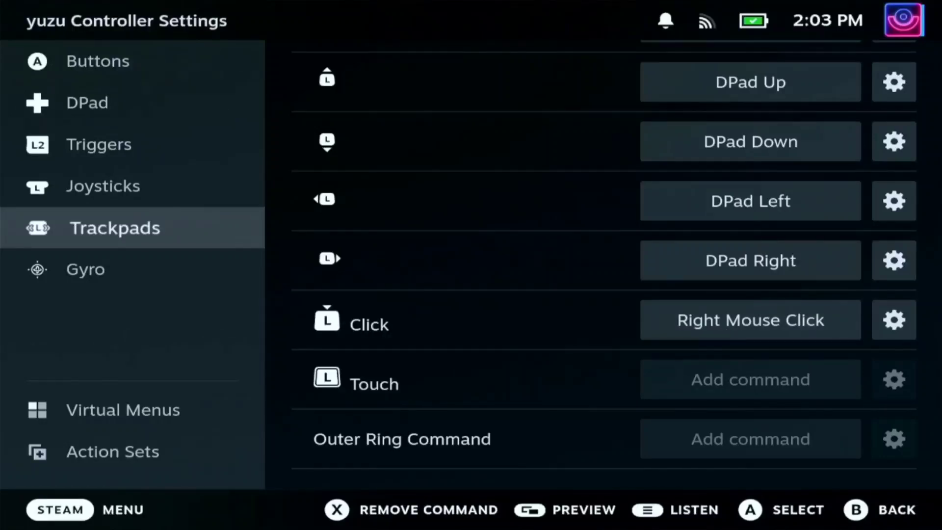
key("super")
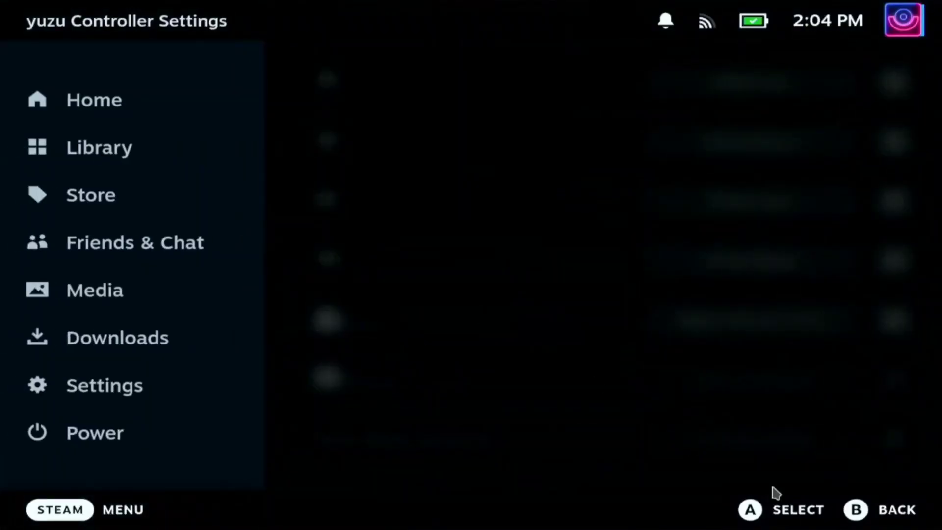
- Back out to yuzu's Steam page and launch it with Play
key("Escape")
key("Escape")
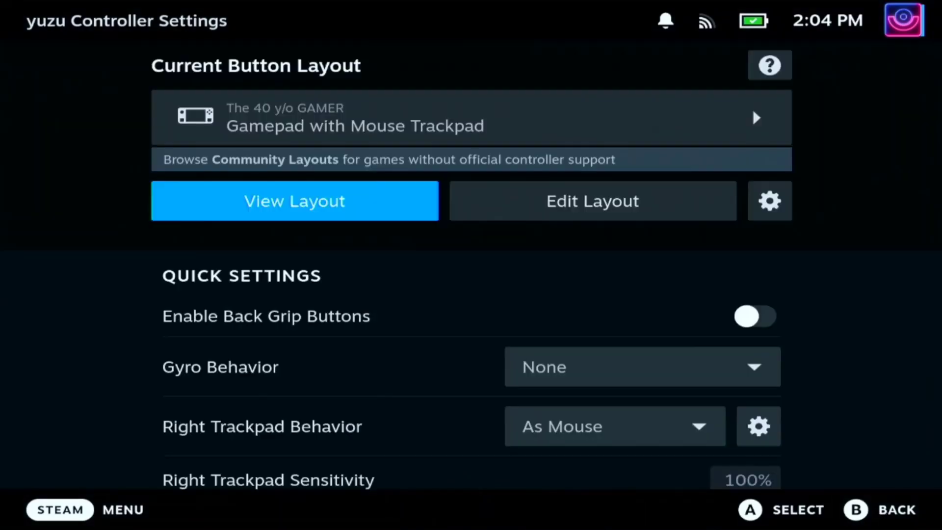
key("Escape")
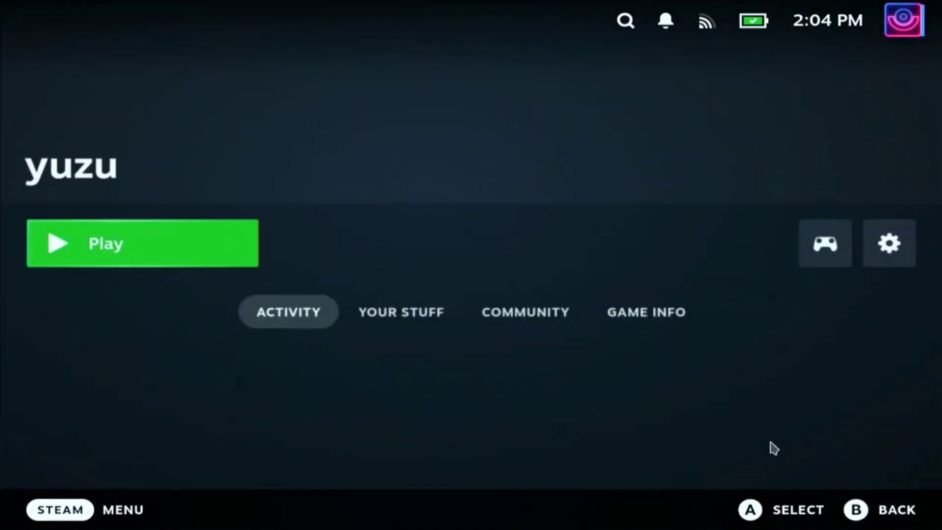
left_click(103, 264)
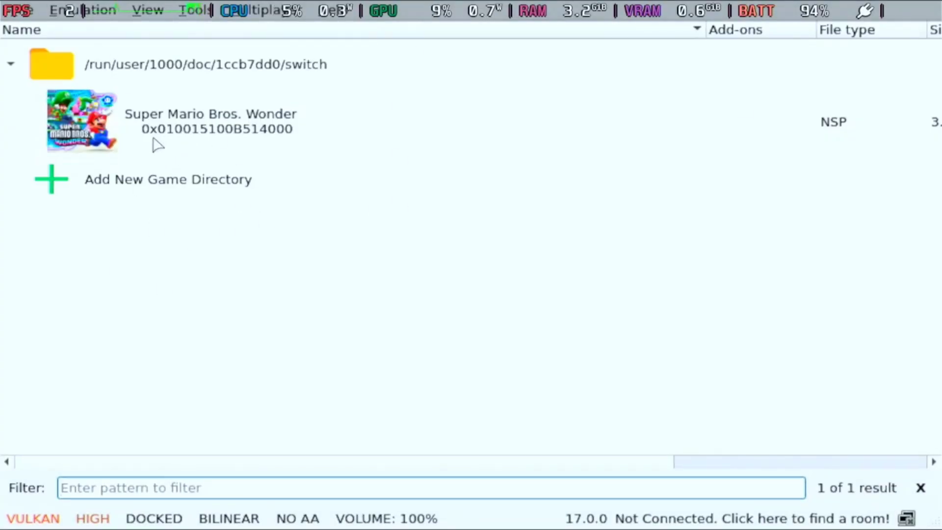
- Set Player 1's Input Device to Steam Virtual Gamepad 0 in Configure > Controls and save
left_click(62, 11)
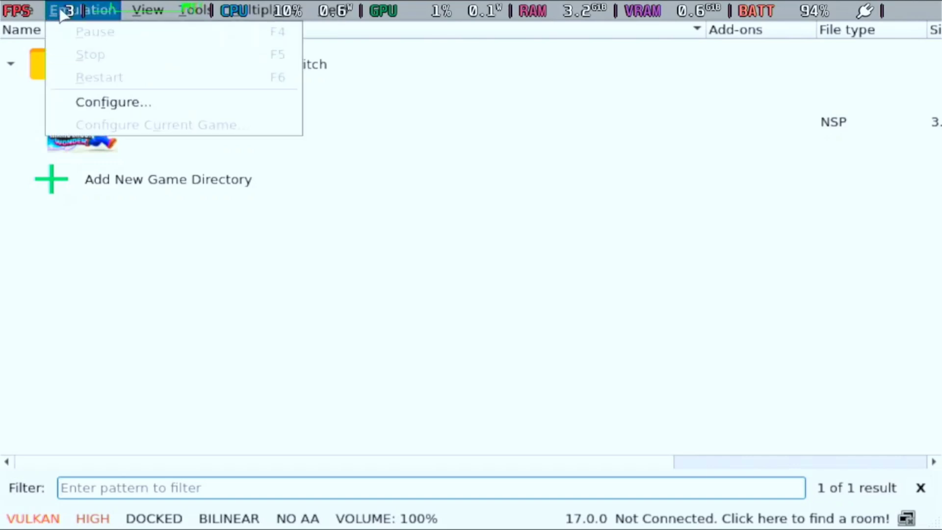
left_click(115, 109)
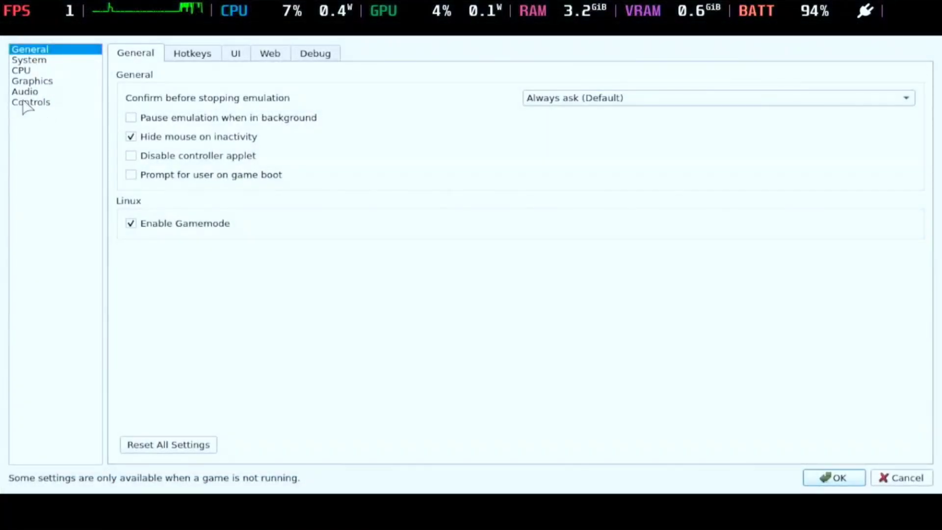
left_click(30, 103)
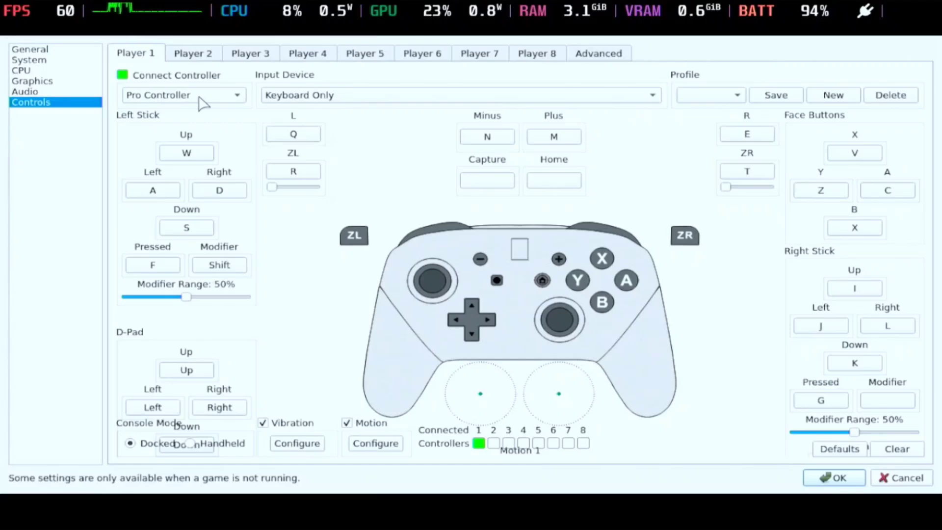
left_click(304, 96)
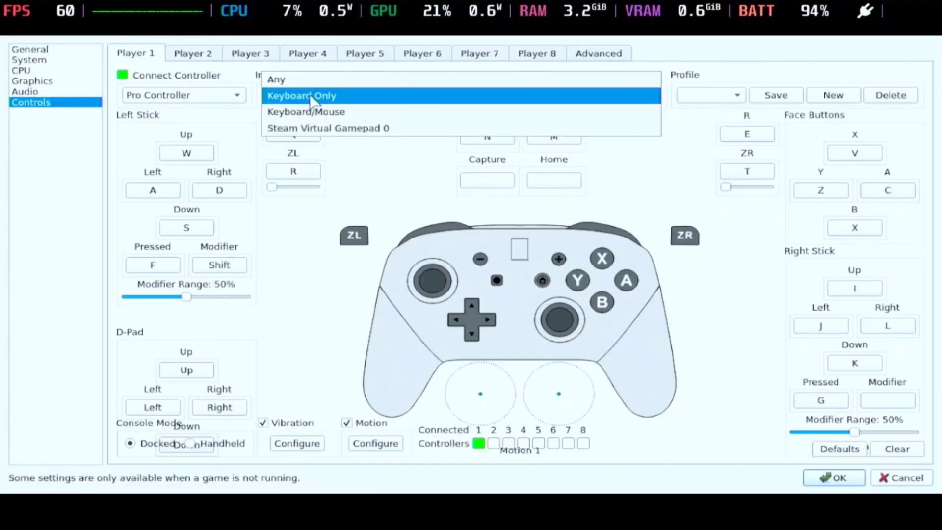
left_click(296, 130)
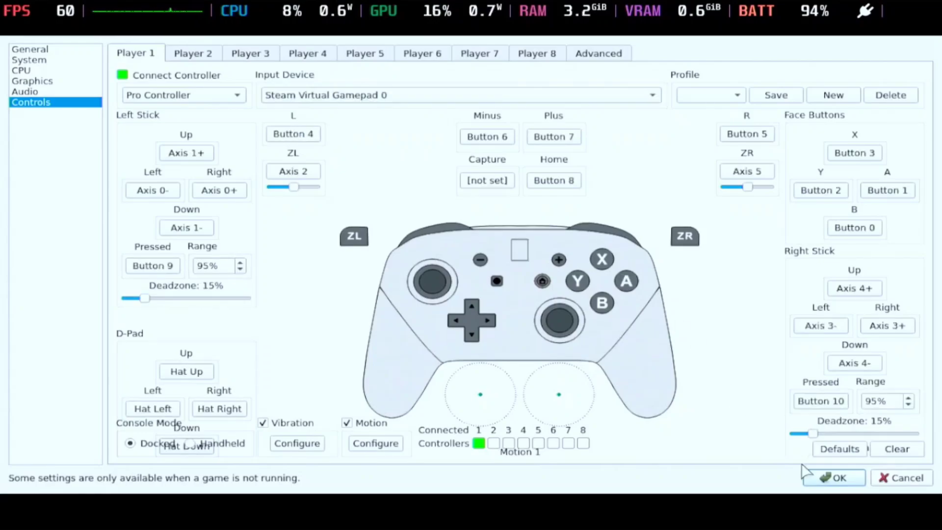
left_click(836, 478)
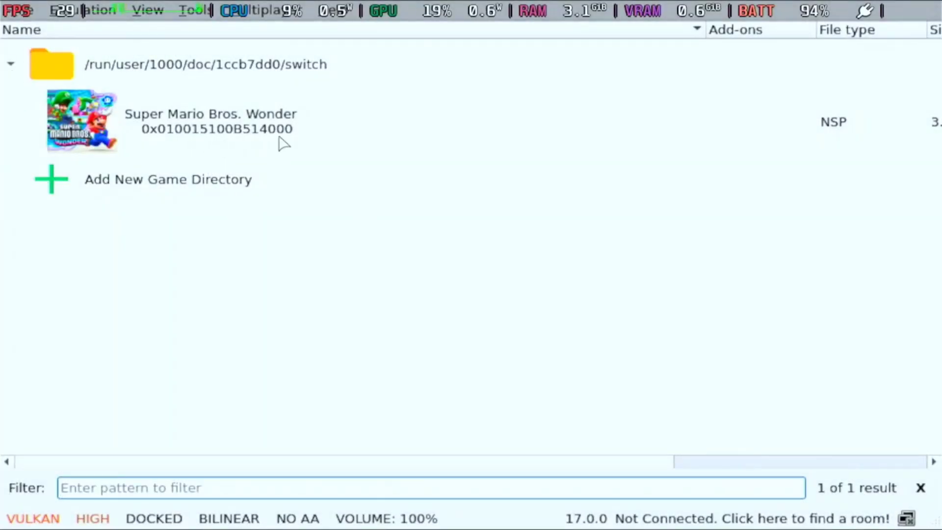
- Launch Super Mario Bros. Wonder from the yuzu game list and switch the emulator to fullscreen
left_click(296, 139)
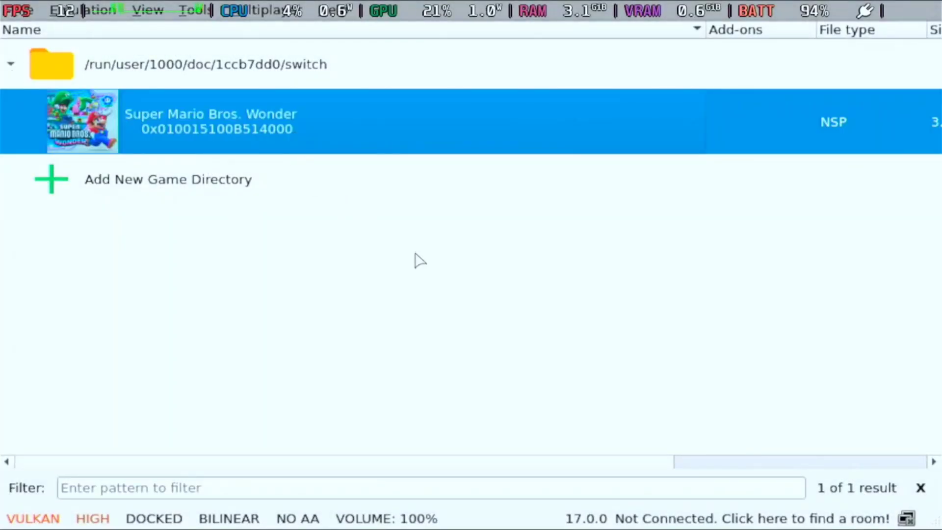
key("Return")
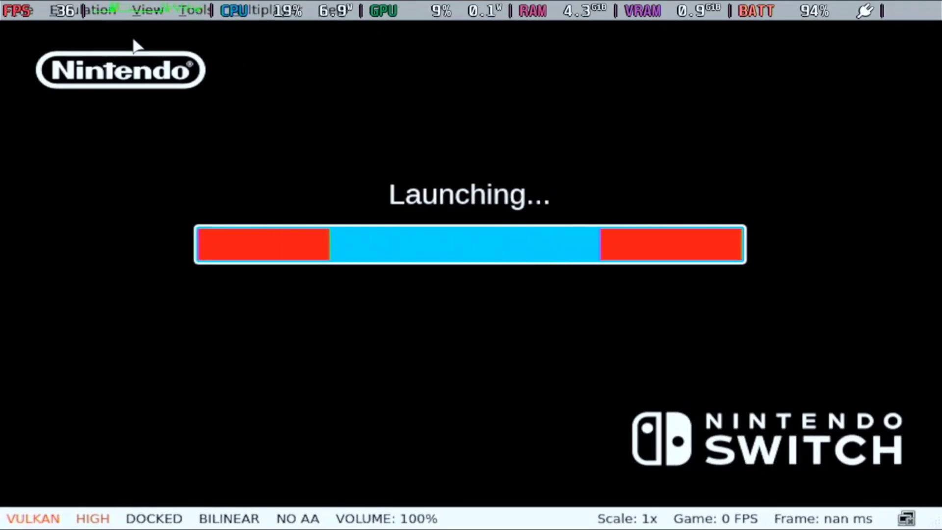
left_click(148, 10)
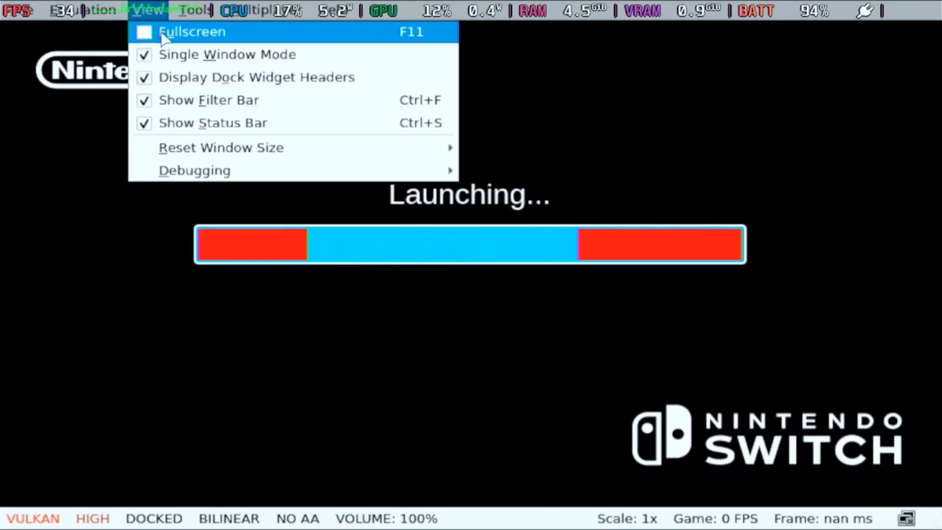
left_click(162, 35)
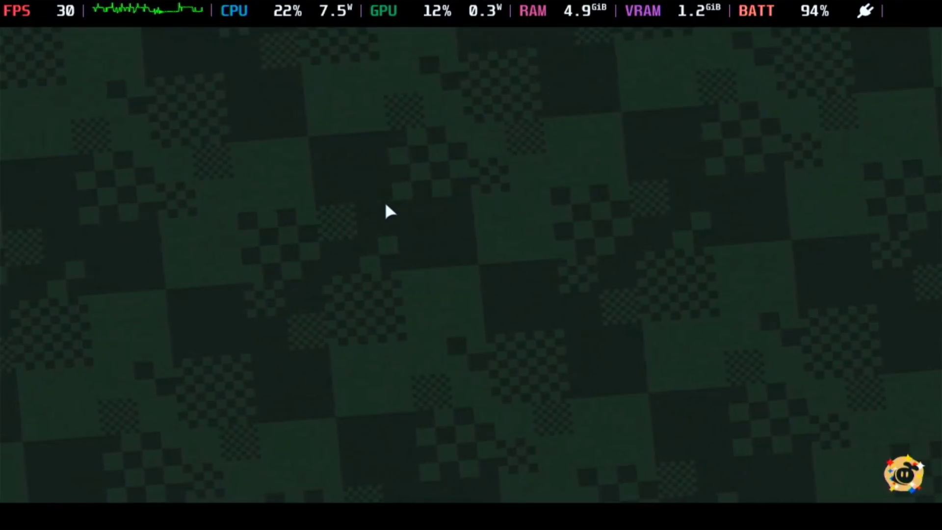